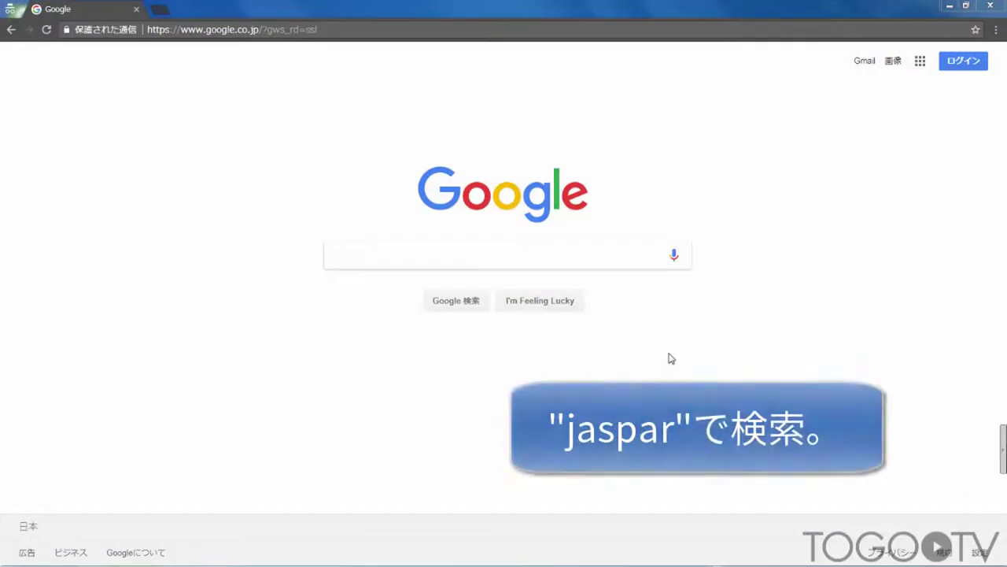
- Search Google for "jaspar" and open the JASPAR database of transcription factor binding profiles
click(635, 259)
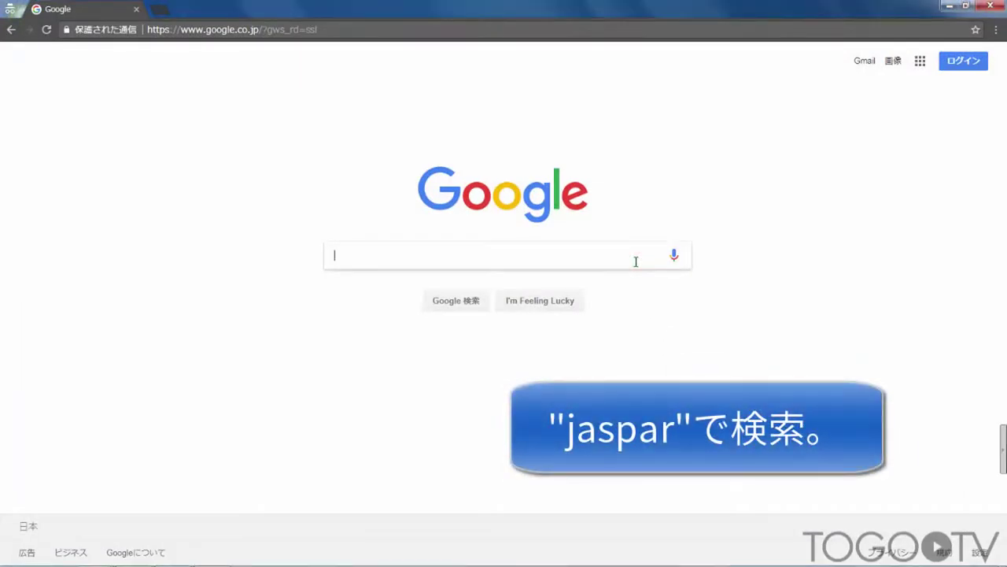
text(jaspar)
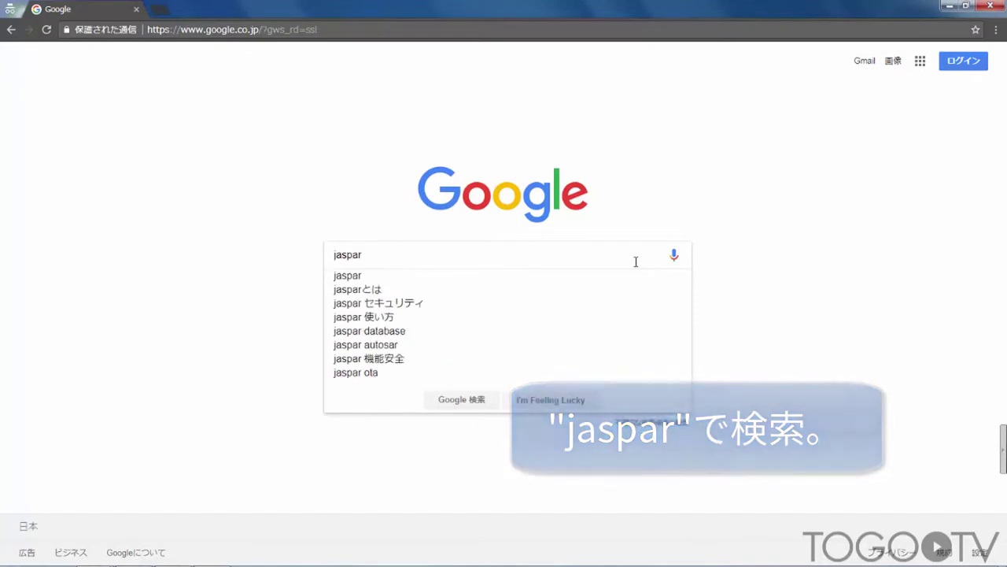
key(Return)
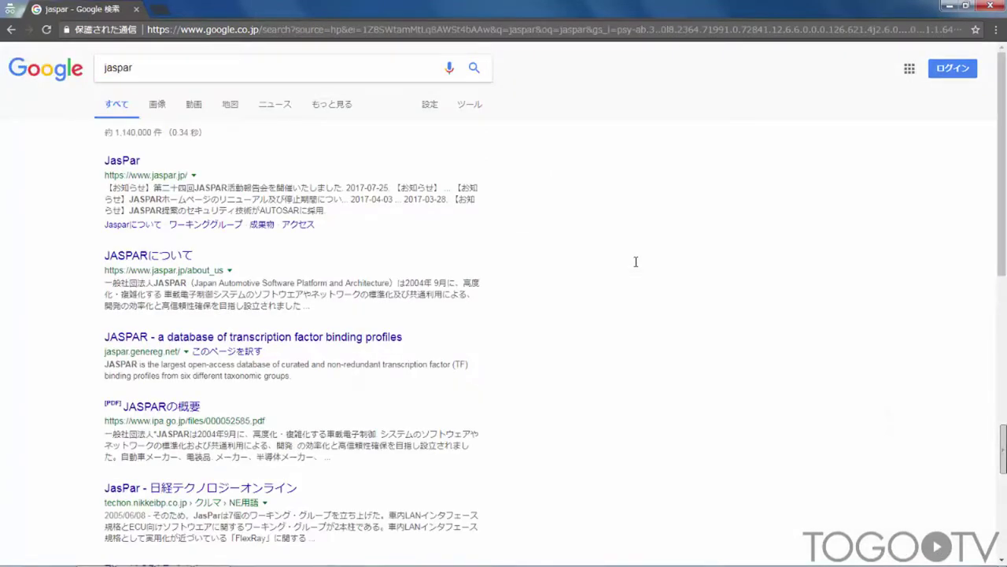
click(272, 339)
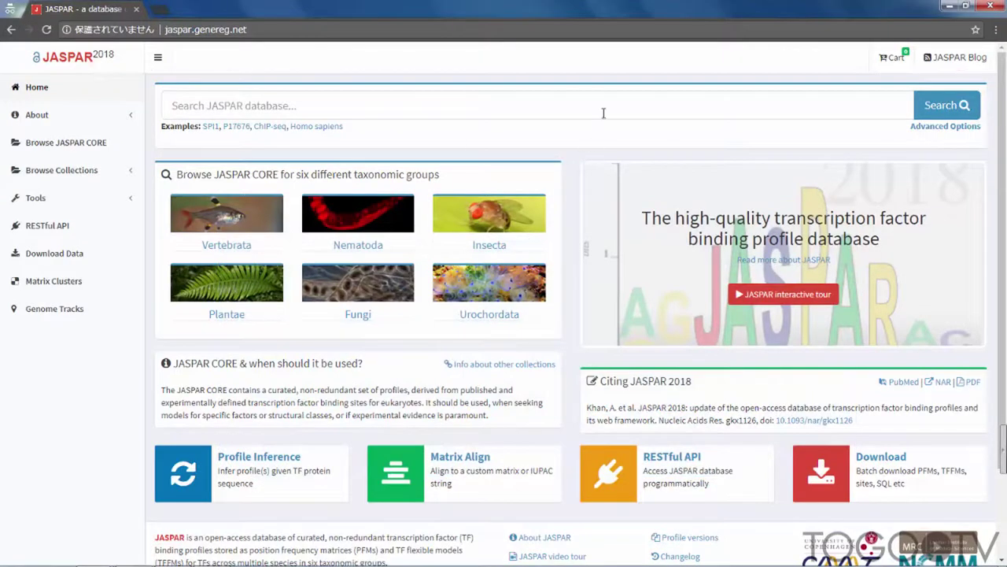
- Search the JASPAR database for "gata2" and open the latest human GATA2 profile, MA0036.3
click(604, 113)
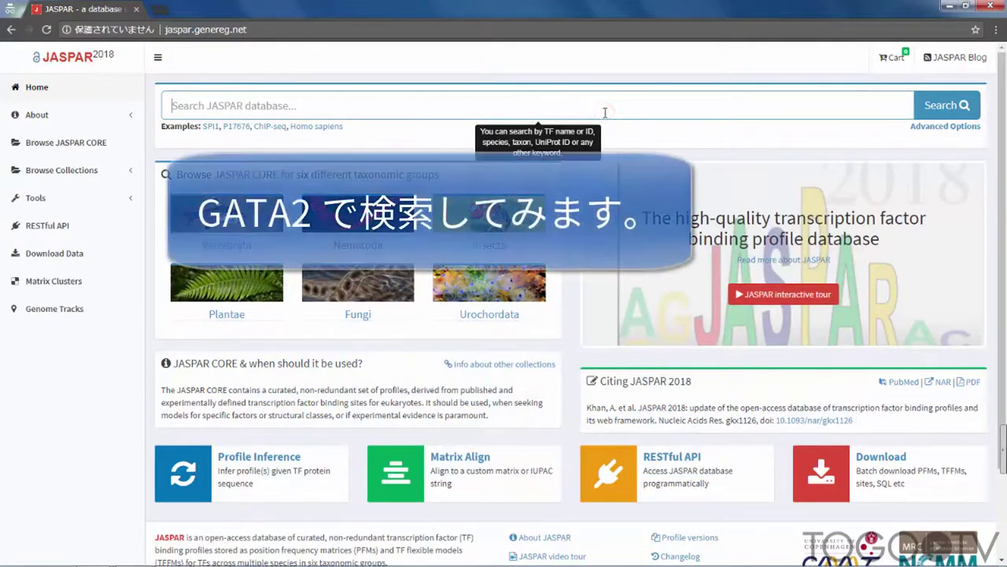
text(gata2)
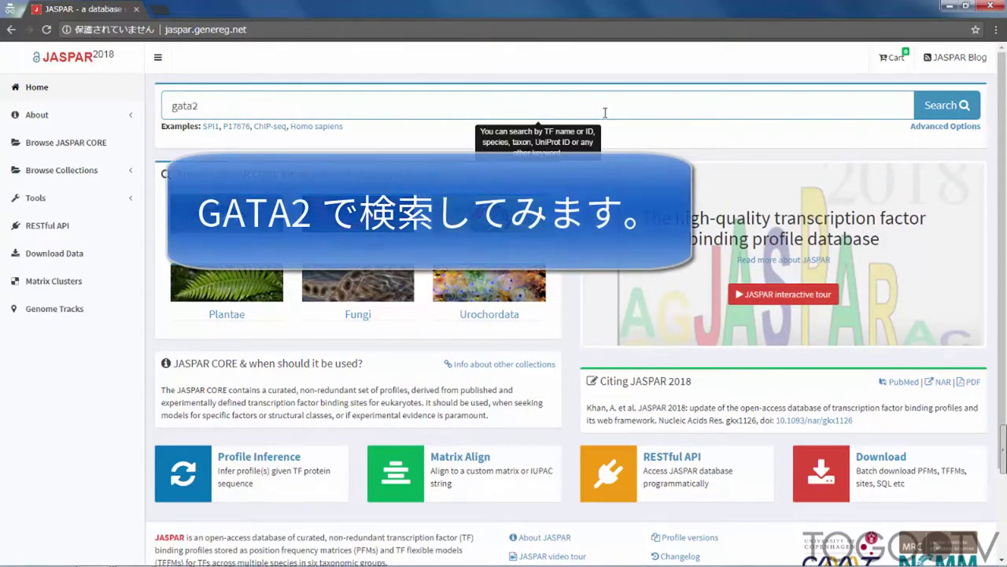
key(Return)
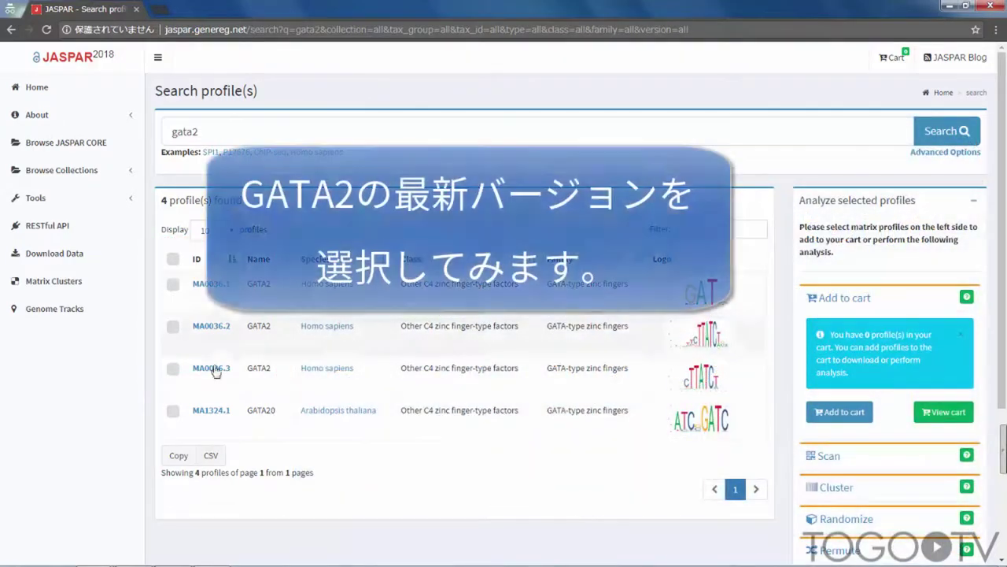
click(214, 370)
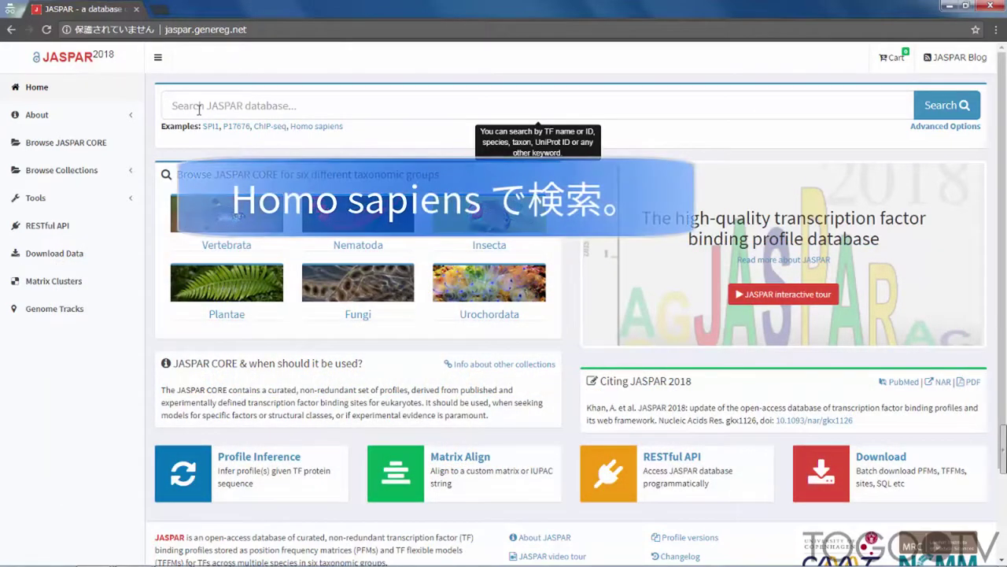
- Search the JASPAR database for profiles matching "Homo sapiens"
click(197, 108)
text(Homo)
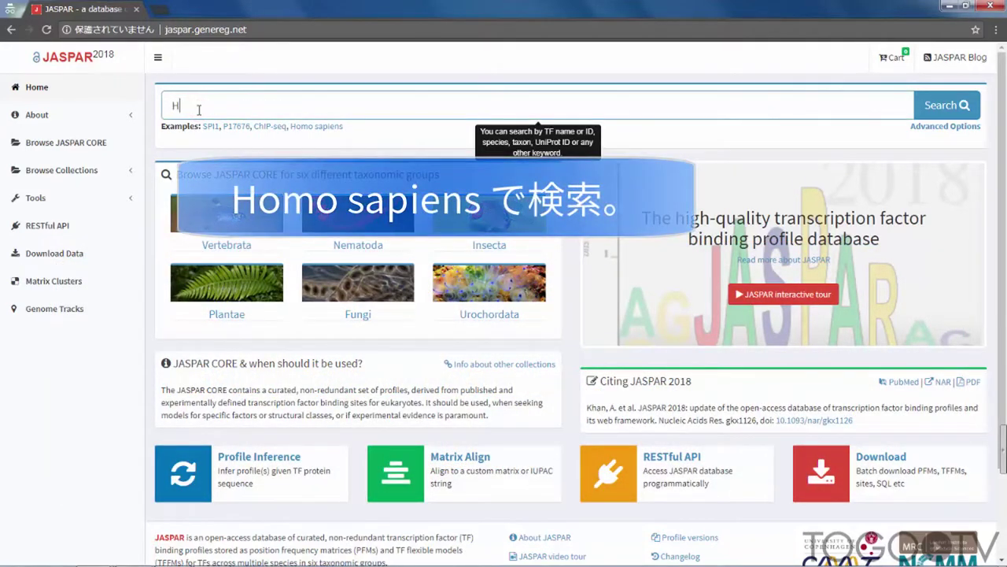
text( sapiens)
key(Return)
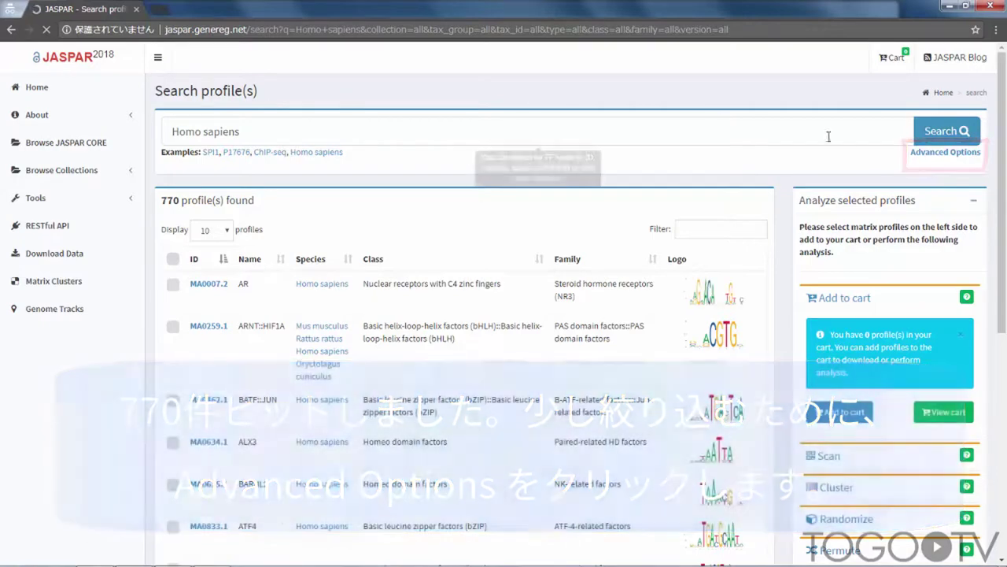
- Narrow the Homo sapiens search to the CORE collection and the latest version using the advanced options
click(924, 154)
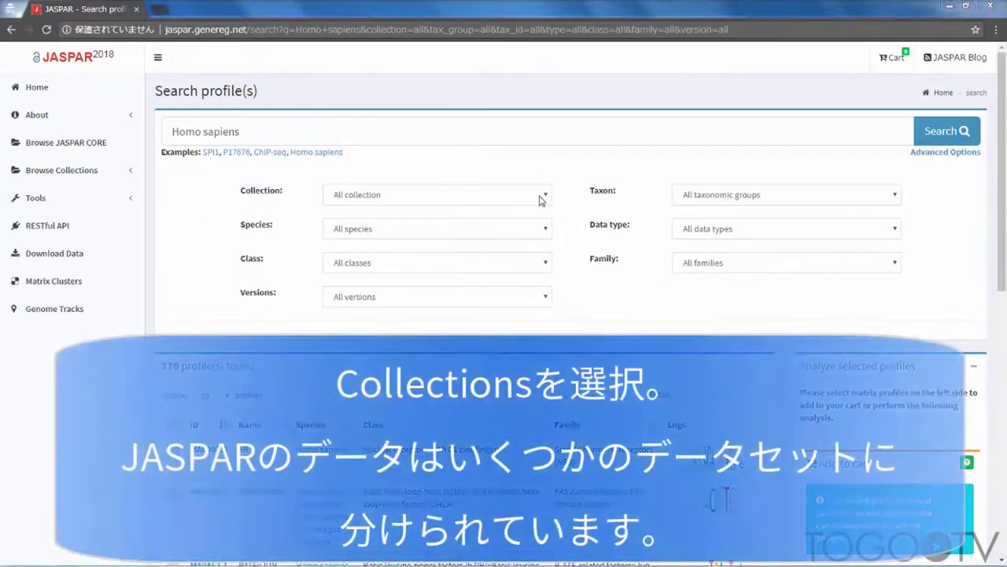
click(540, 200)
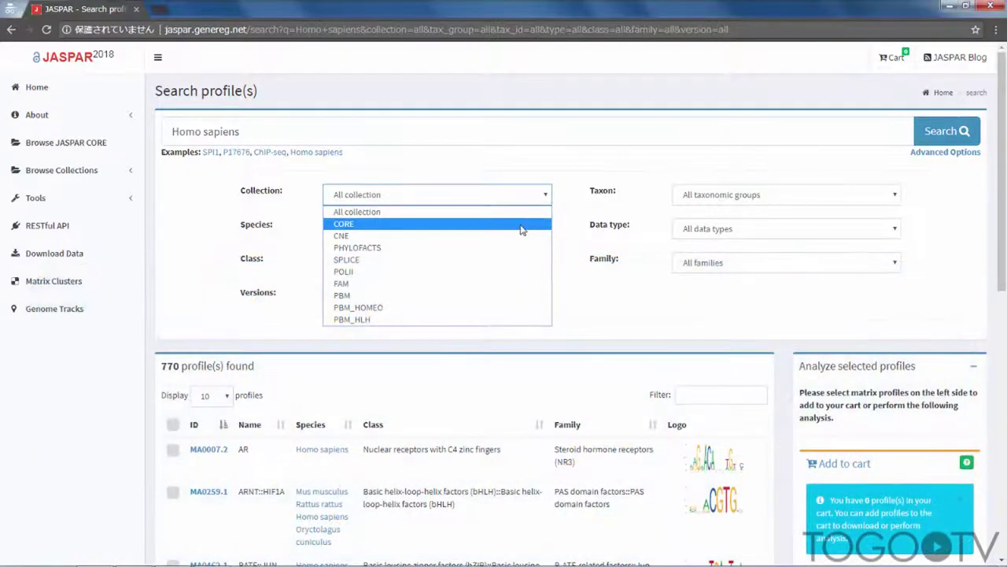
click(521, 226)
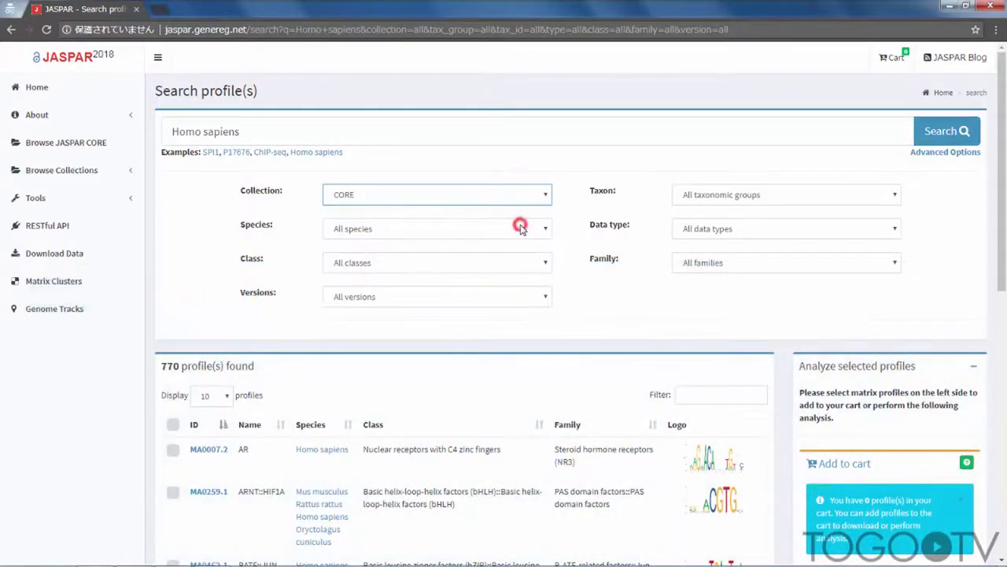
click(496, 300)
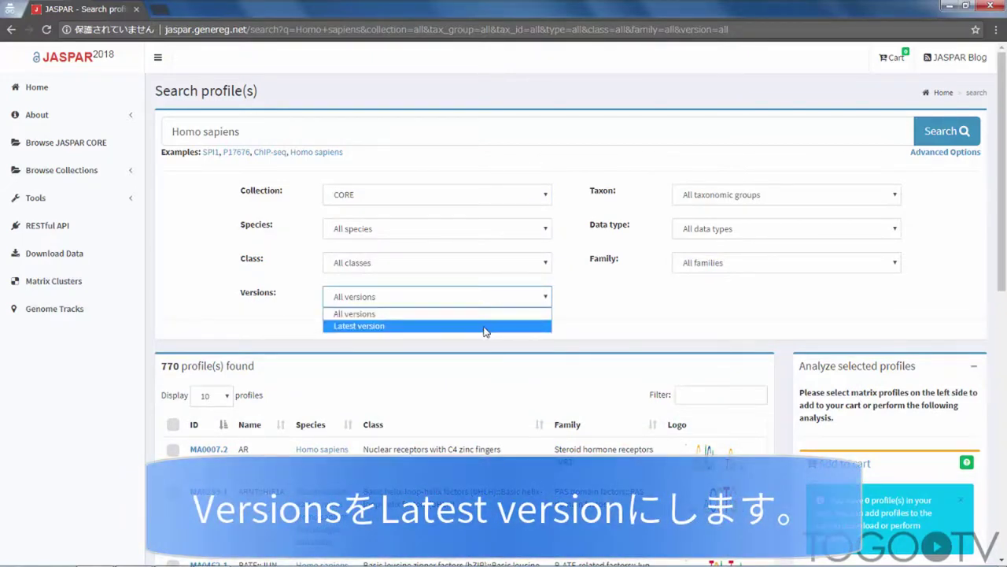
click(484, 325)
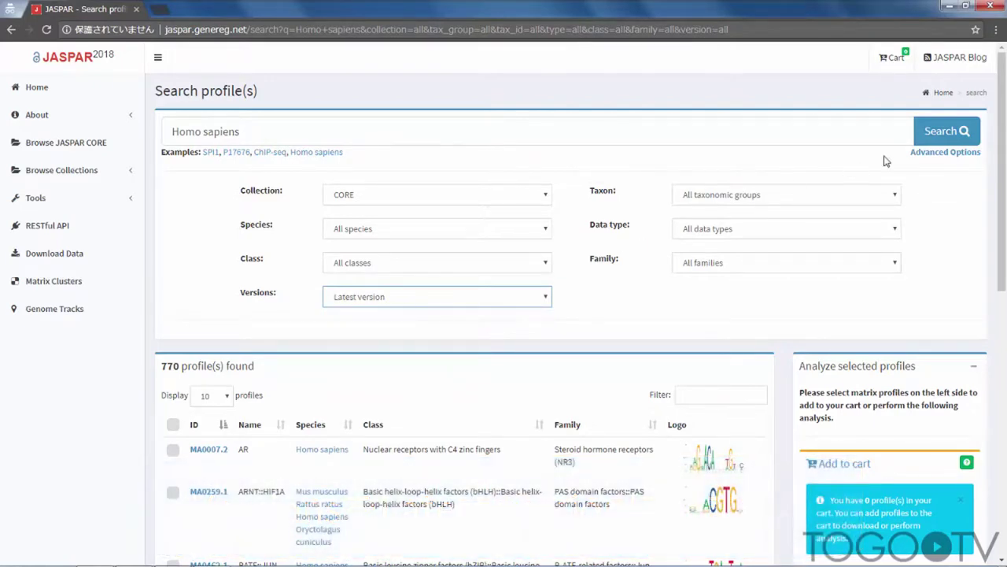
click(942, 134)
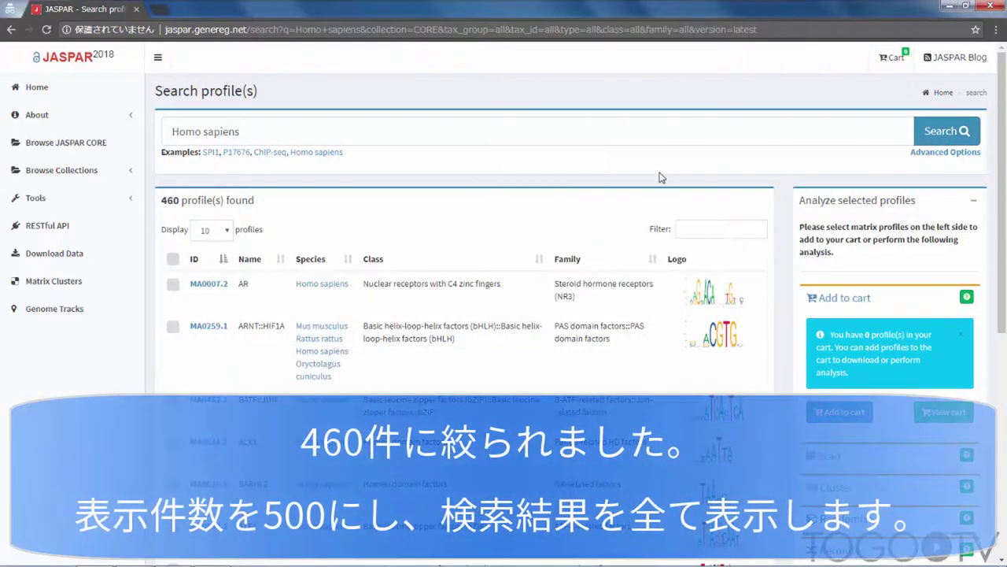
- Display 500 profiles per page and select all the profiles in the search results
click(224, 232)
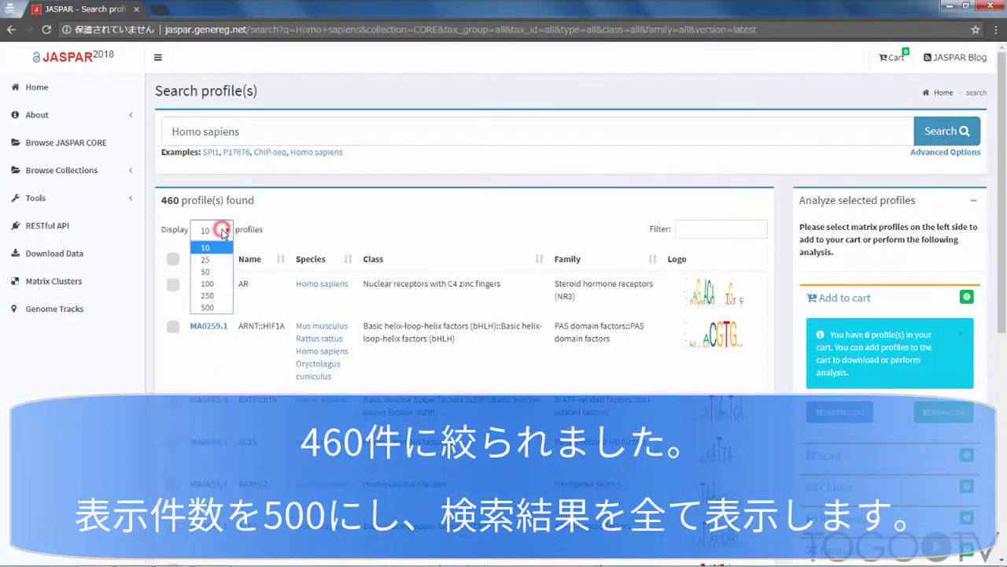
click(208, 308)
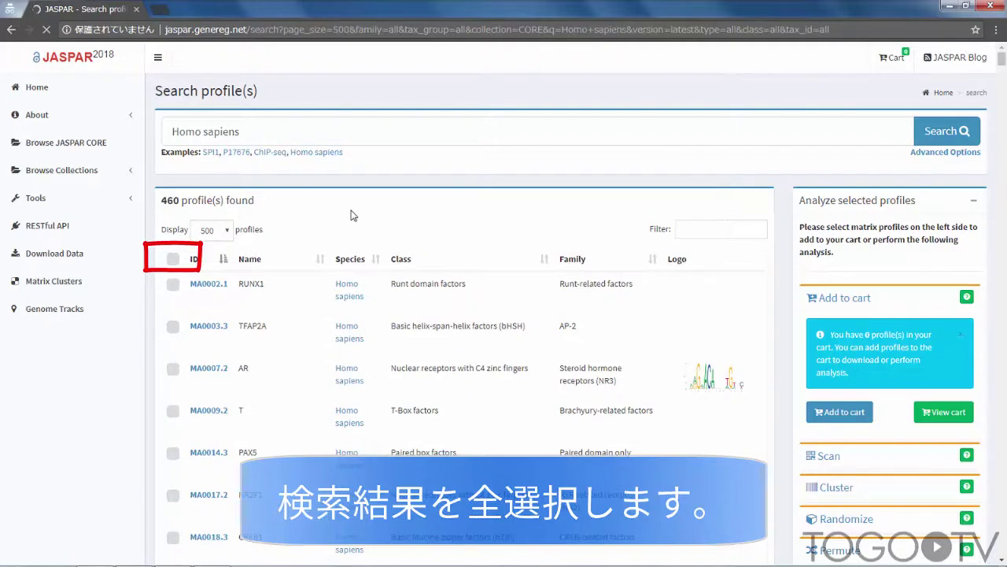
click(171, 260)
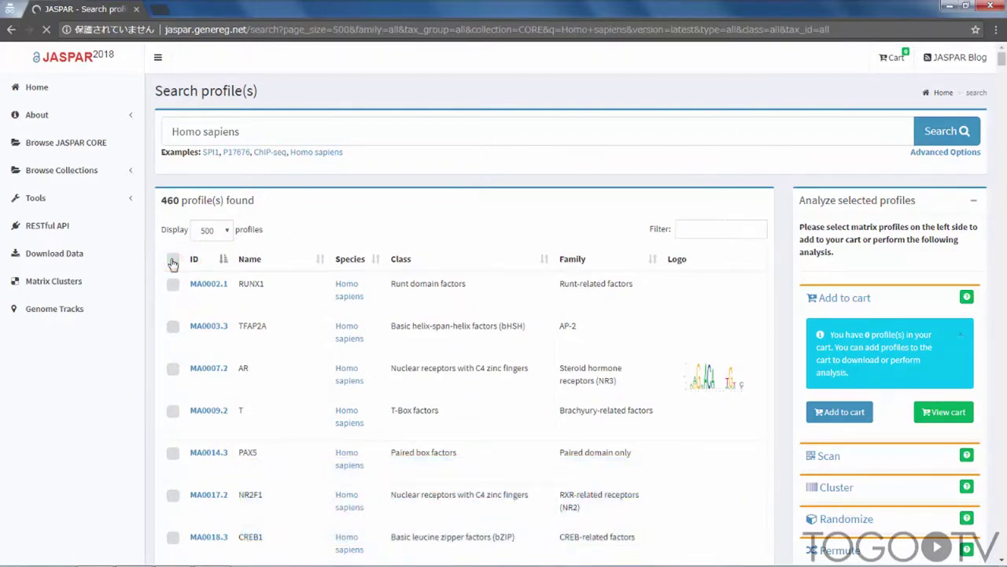
click(173, 263)
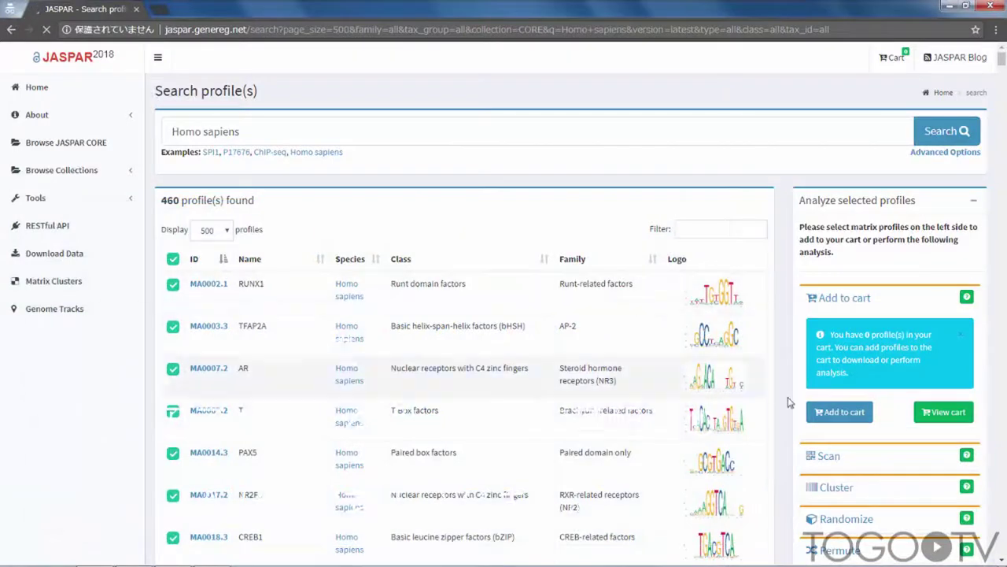
- Scan the loaded example FASTA sequence with the selected profiles and sort the predicted sites by score from highest to lowest
click(824, 456)
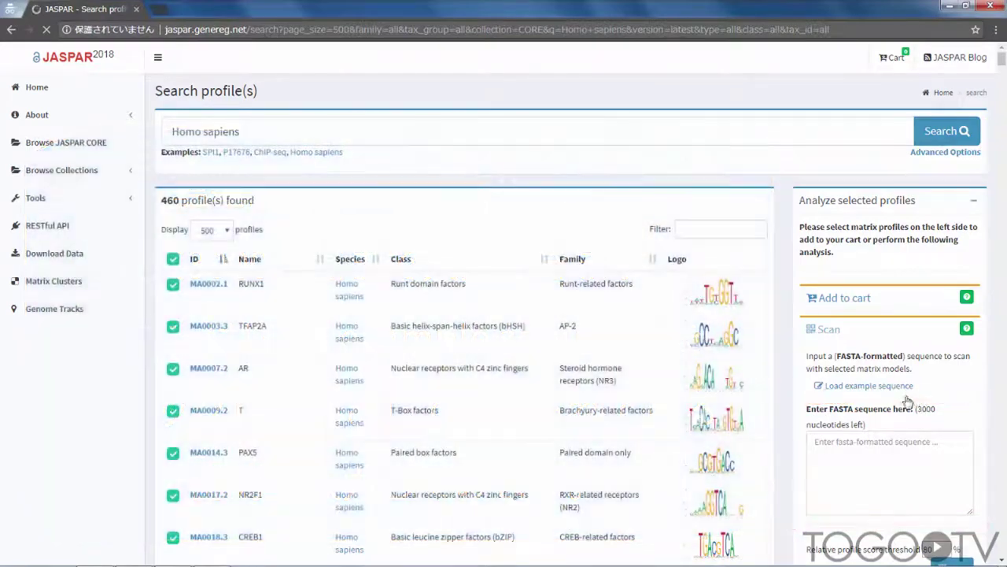
click(899, 388)
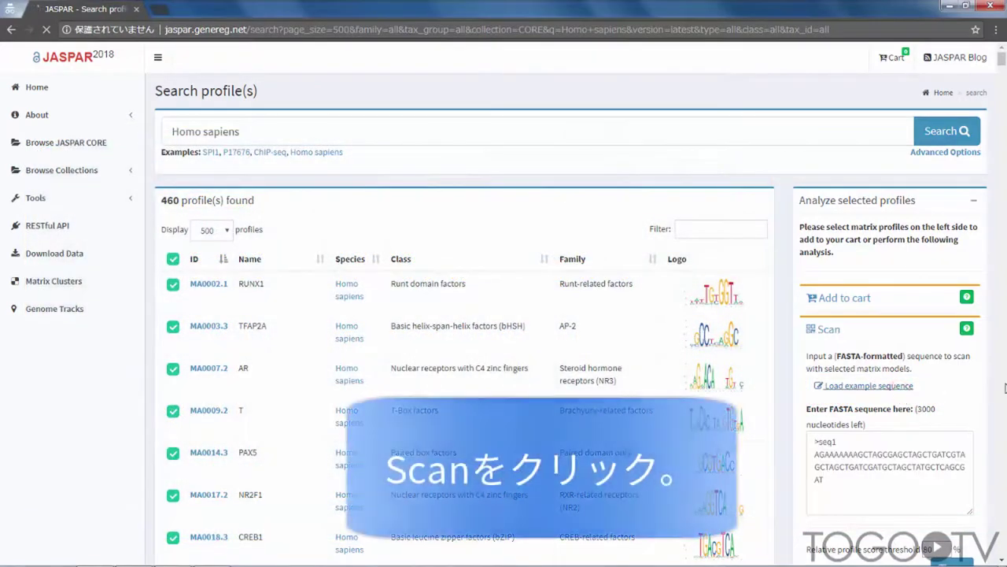
scroll(1004, 387, down, 3)
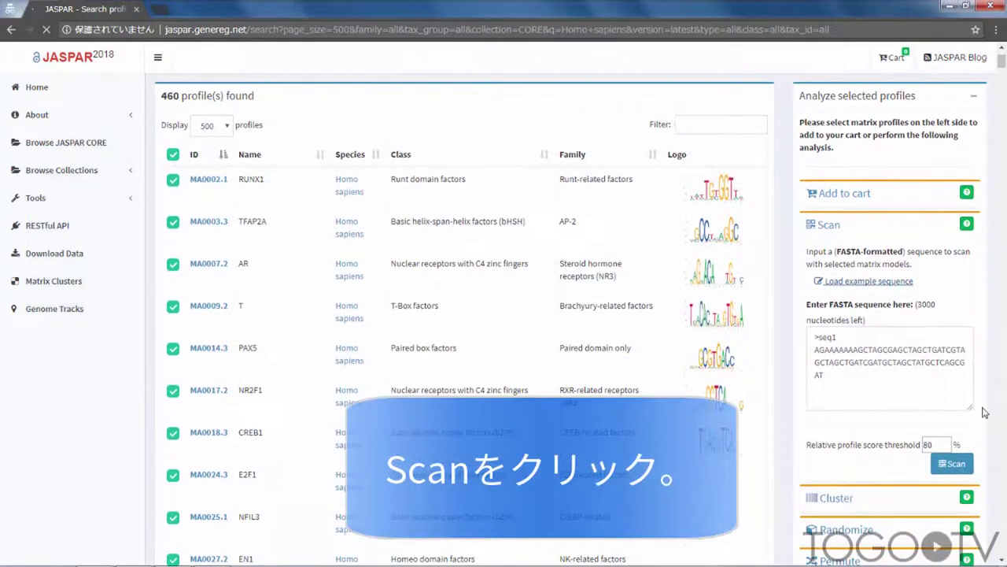
click(953, 466)
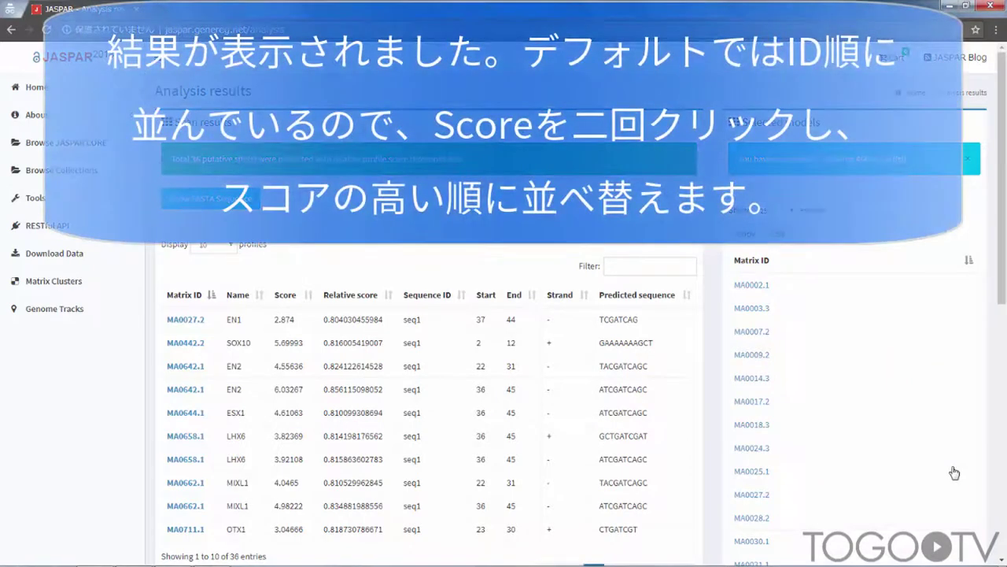
click(299, 302)
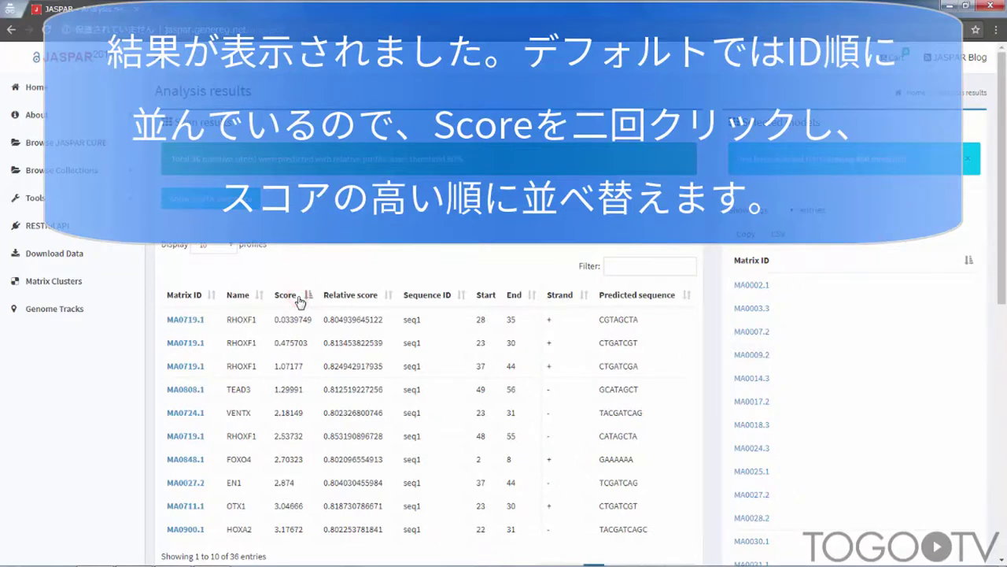
click(299, 301)
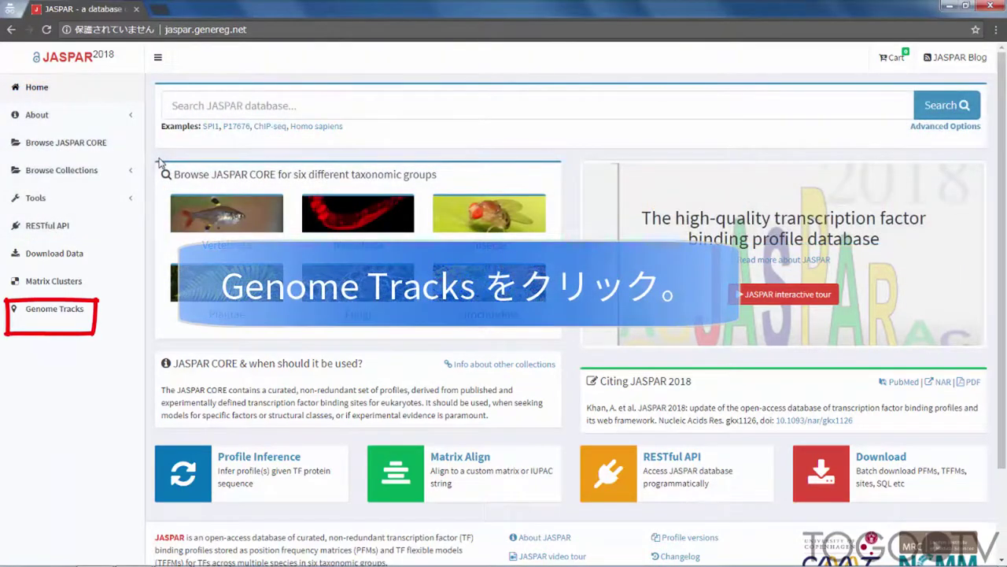
- Open the human hg38 JASPAR genome track in the UCSC Genome Browser and zoom in 10x twice
click(60, 315)
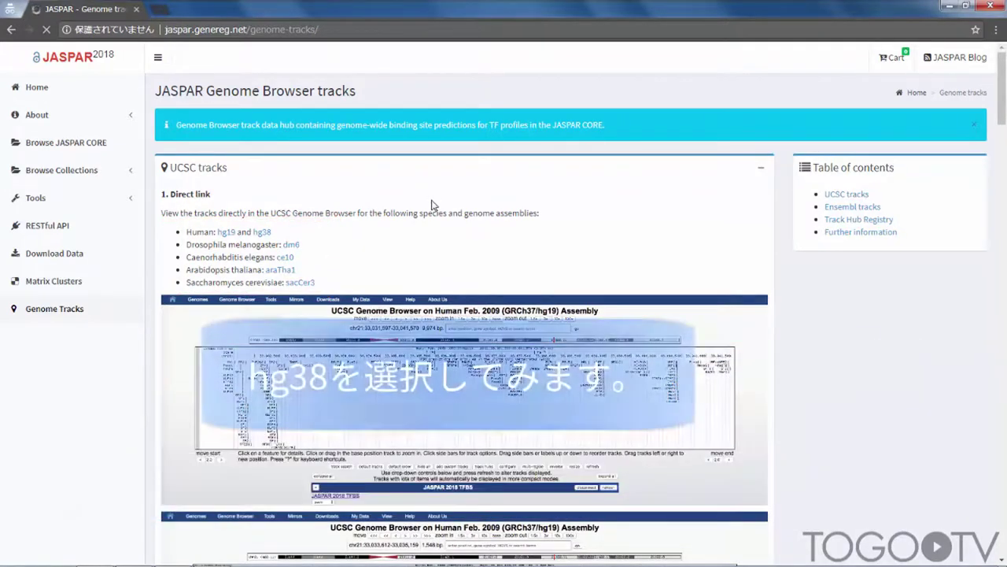
click(263, 232)
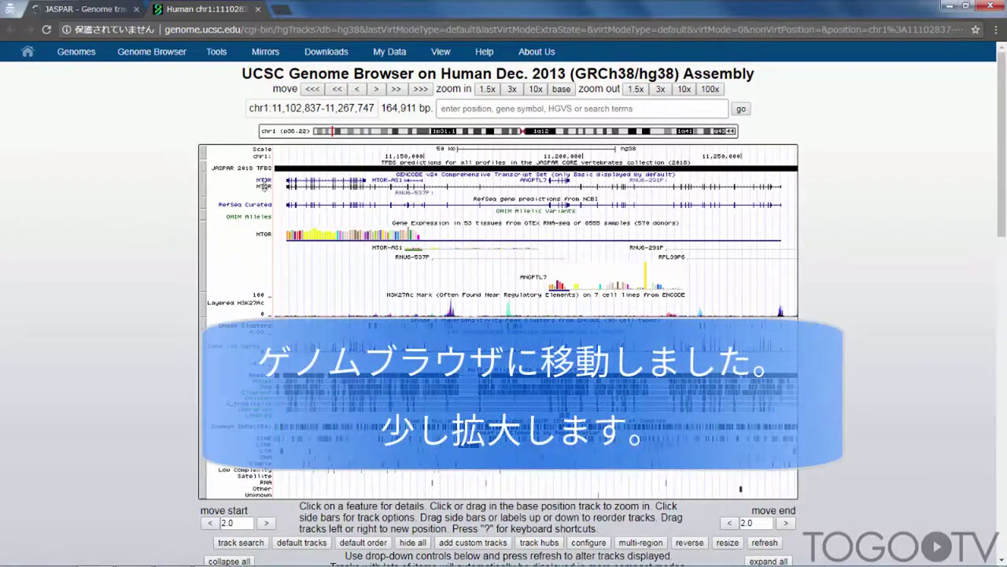
click(535, 89)
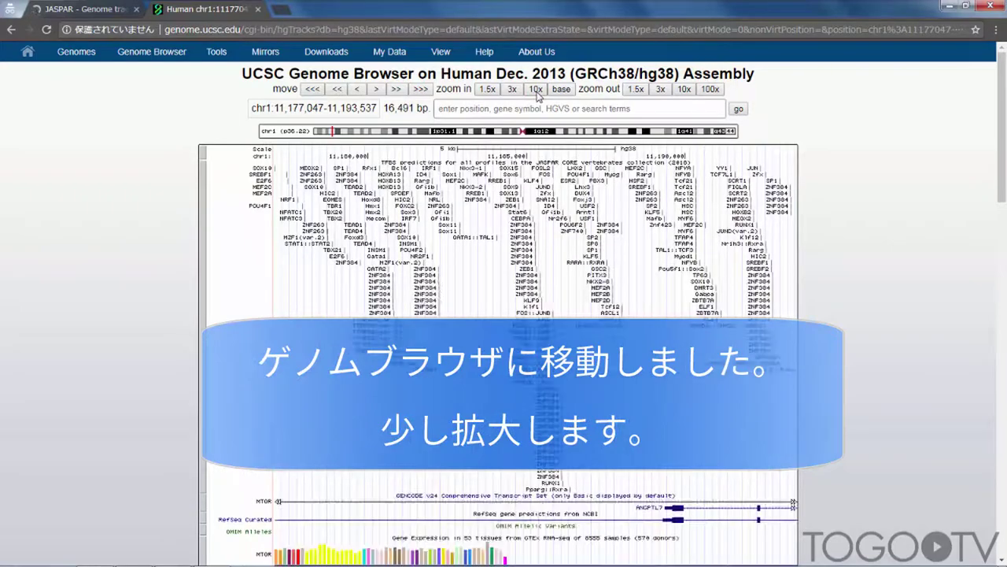
click(536, 89)
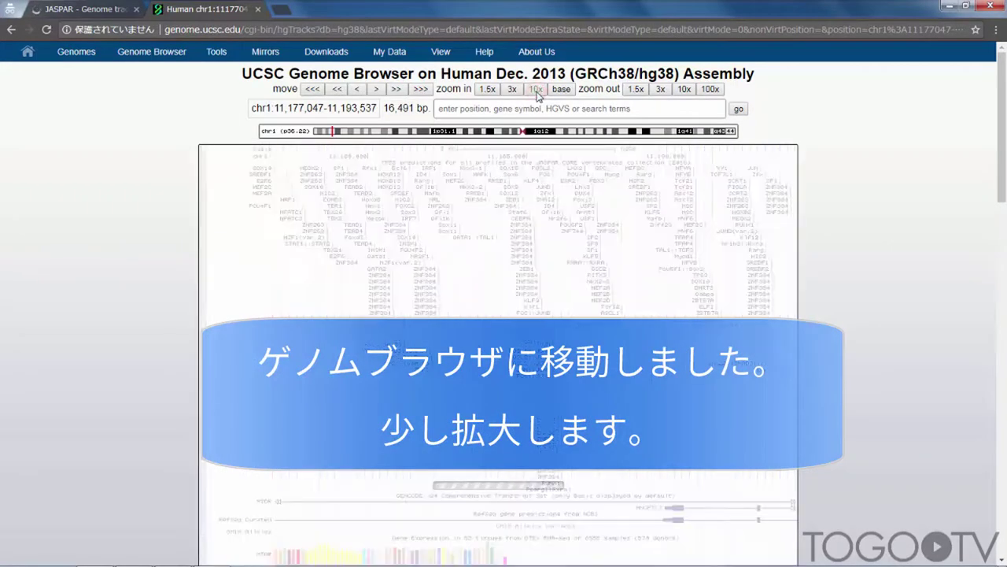